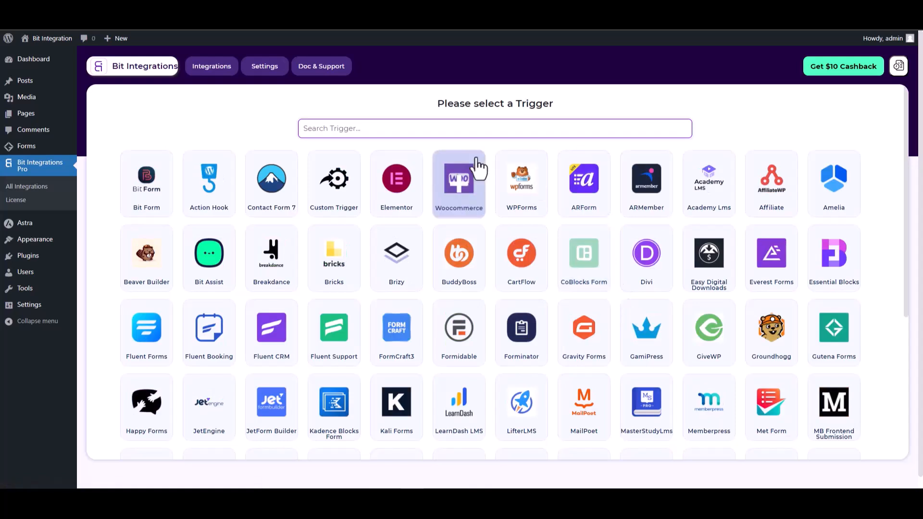
# Search triggers for 'gu', pick Gutena Forms, and start fetching its form submission.
pyautogui.write('gu')
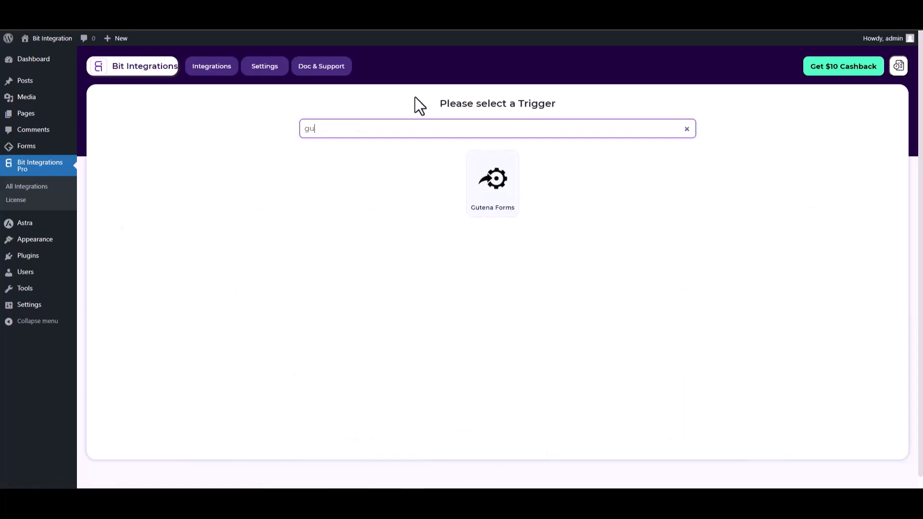
pyautogui.click(491, 207)
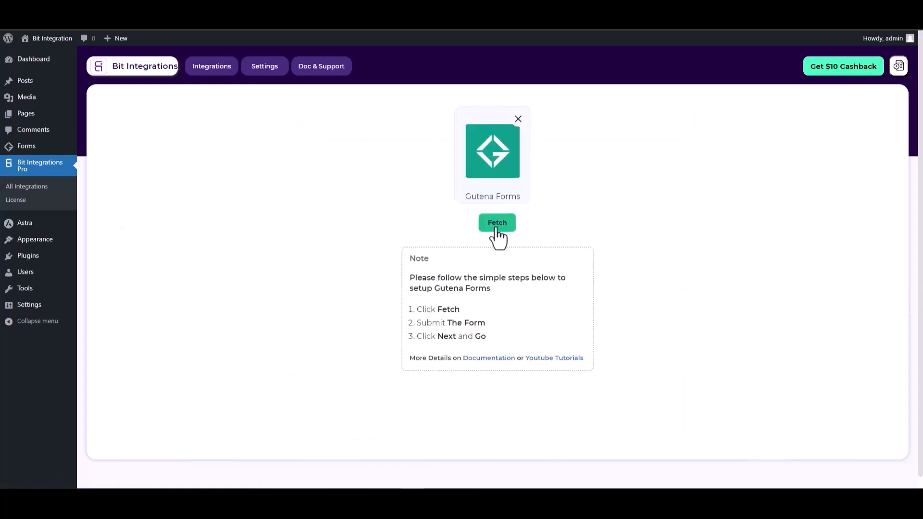
pyautogui.click(498, 230)
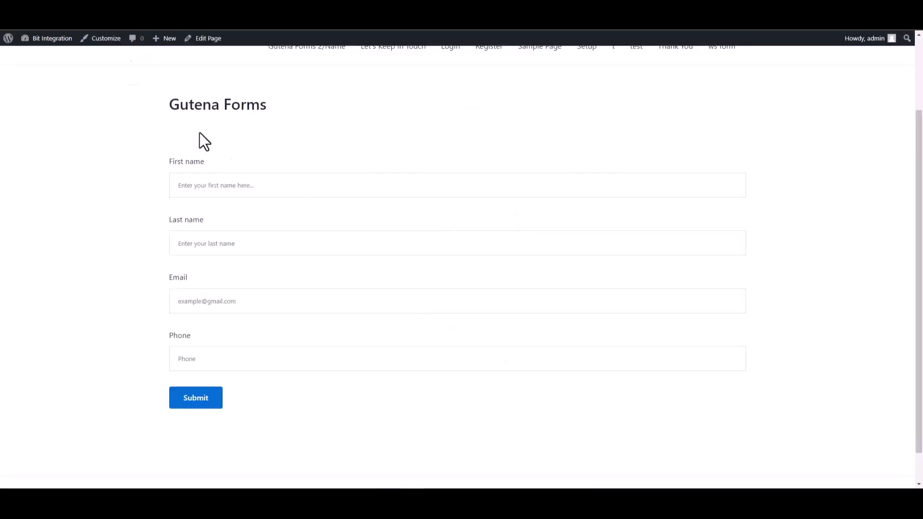
# Fill the Gutena form with first name 'test', last name 'test1', a test e-mail and phone number.
pyautogui.scroll(-1, 730, 148)
pyautogui.click(730, 148)
pyautogui.write('test')
pyautogui.click(714, 198)
pyautogui.write('test1')
pyautogui.click(604, 274)
pyautogui.write('test@test.com')
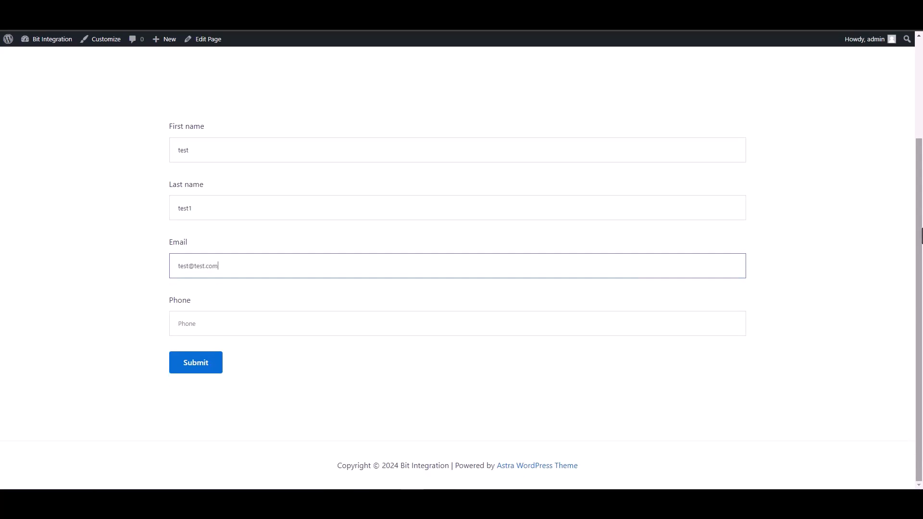
pyautogui.press('Tab')
pyautogui.write('12345678')
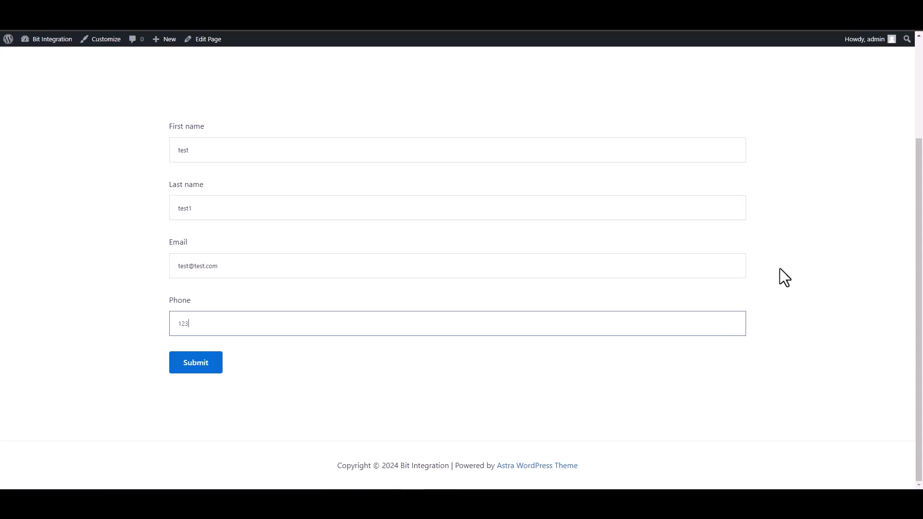
# Submit the test form and check the success message.
pyautogui.click(215, 370)
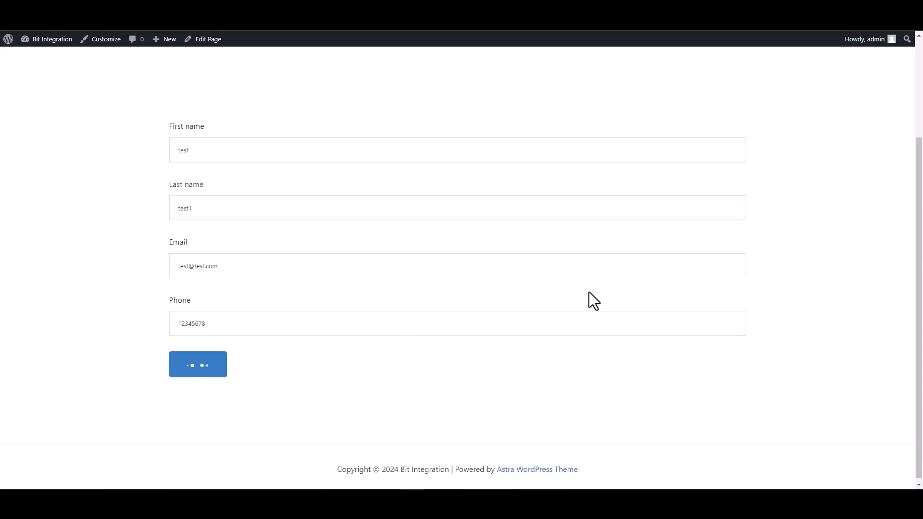
pyautogui.moveTo(270, 403); pyautogui.dragTo(199, 404)
pyautogui.click(178, 413)
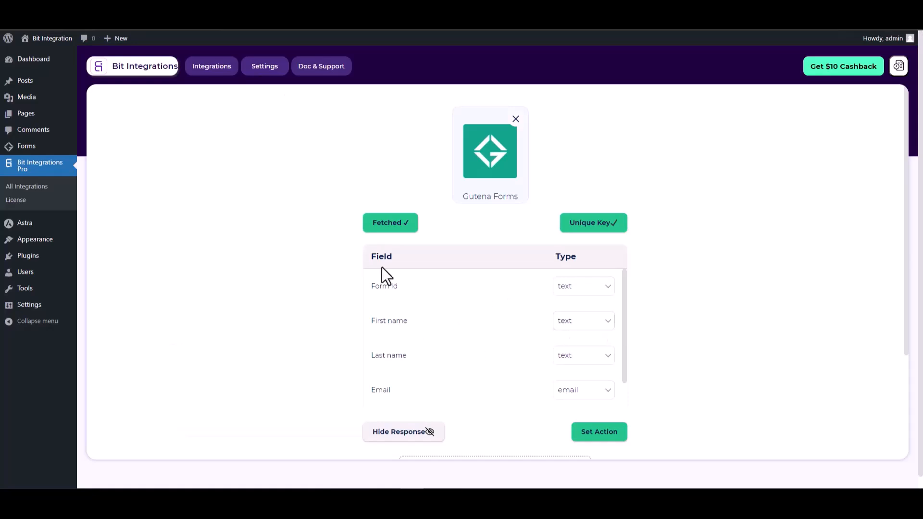
# Review the fetched field list and continue to Set Action.
pyautogui.scroll(-1, 547, 238)
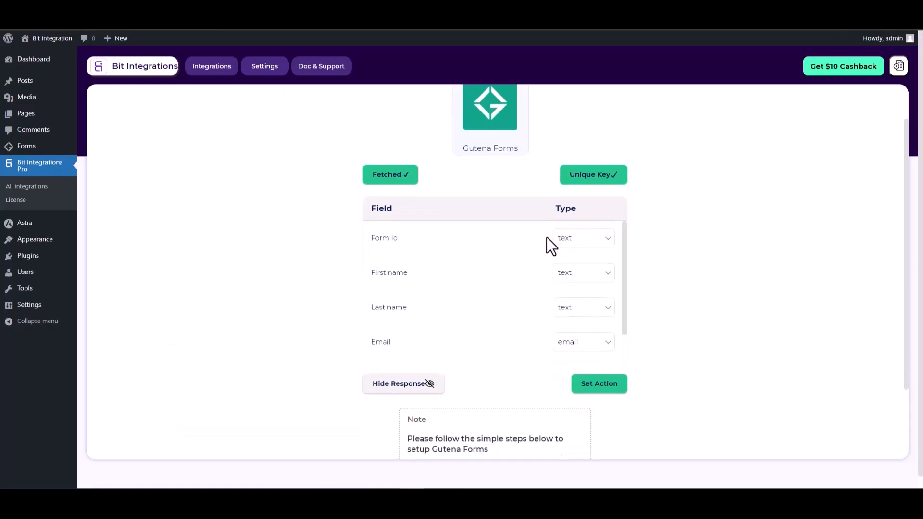
pyautogui.click(613, 392)
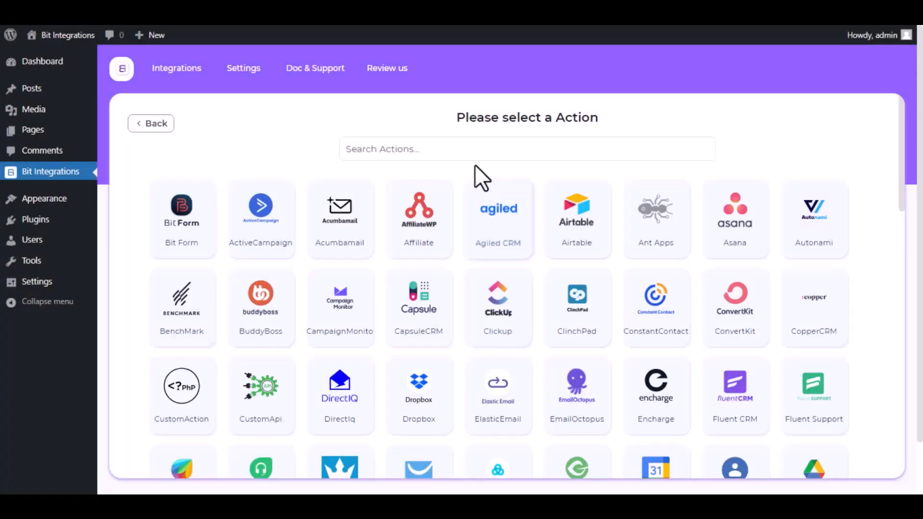
# Search actions for 'SendFo' and choose SendFox.
pyautogui.click(474, 149)
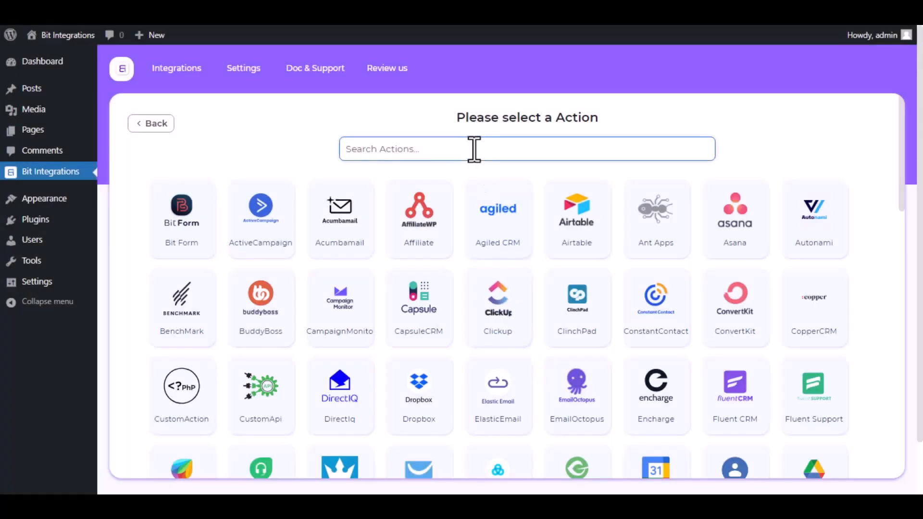
pyautogui.write('Send')
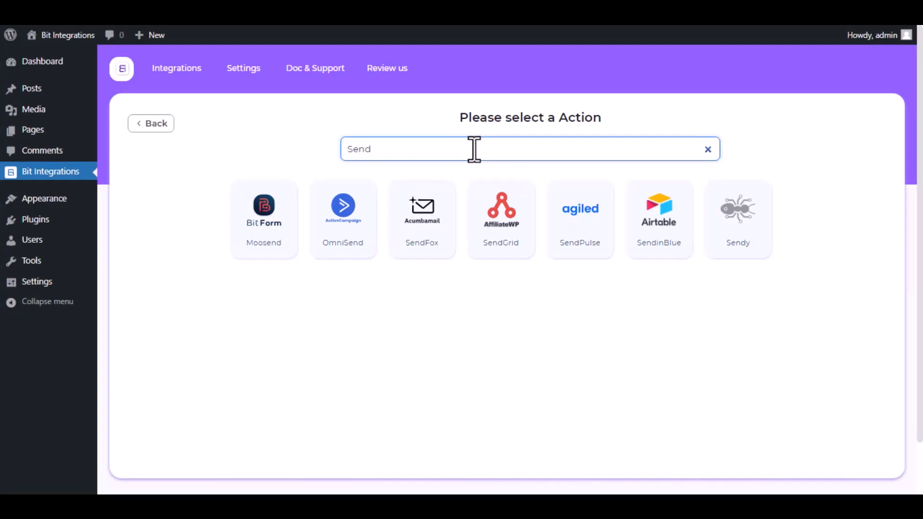
pyautogui.write('Fo')
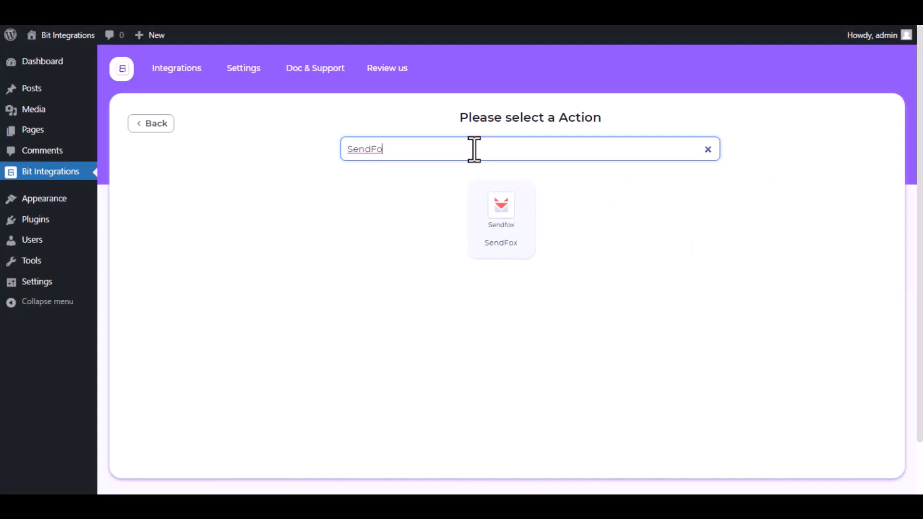
pyautogui.click(512, 240)
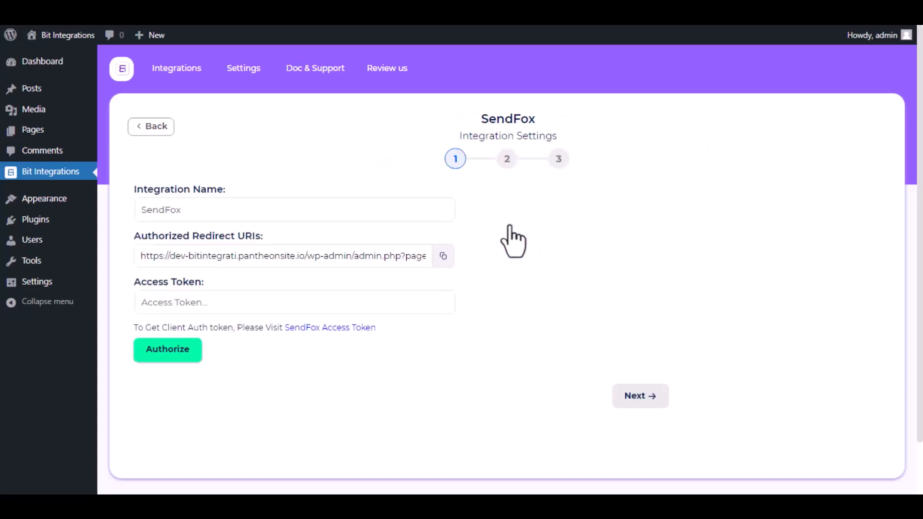
# Review the SendFox integration name and the access token help text.
pyautogui.click(440, 212)
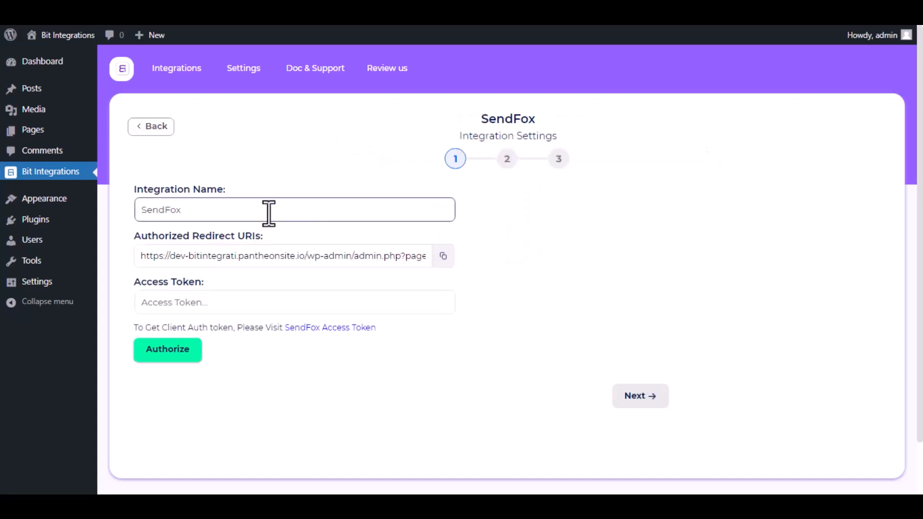
pyautogui.moveTo(213, 210); pyautogui.dragTo(138, 210)
pyautogui.click(117, 218)
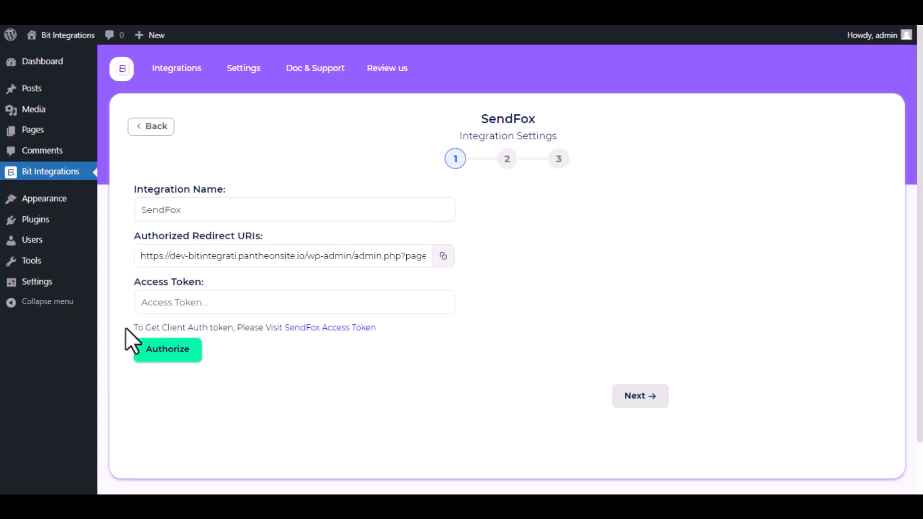
pyautogui.moveTo(126, 327); pyautogui.dragTo(377, 325)
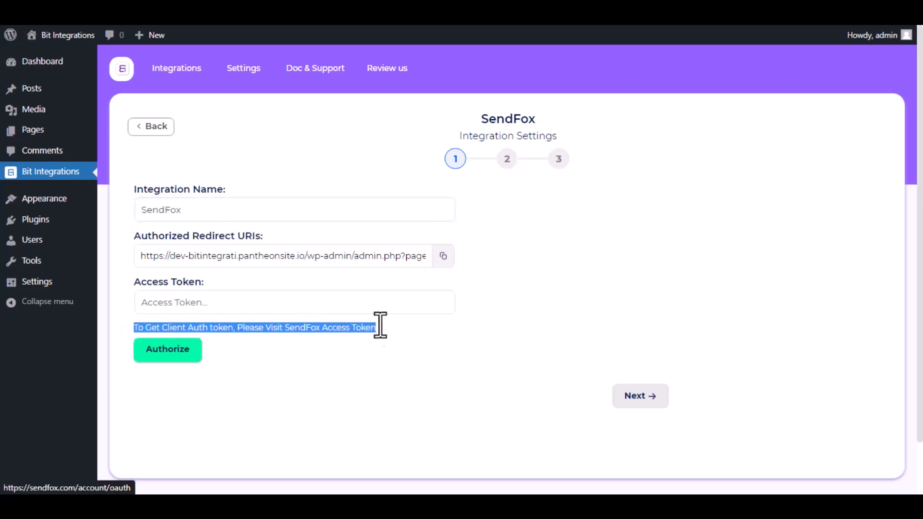
pyautogui.click(313, 374)
# Create a SendFox personal access token named 'Bit Integrations' and select it for copying.
pyautogui.click(302, 329)
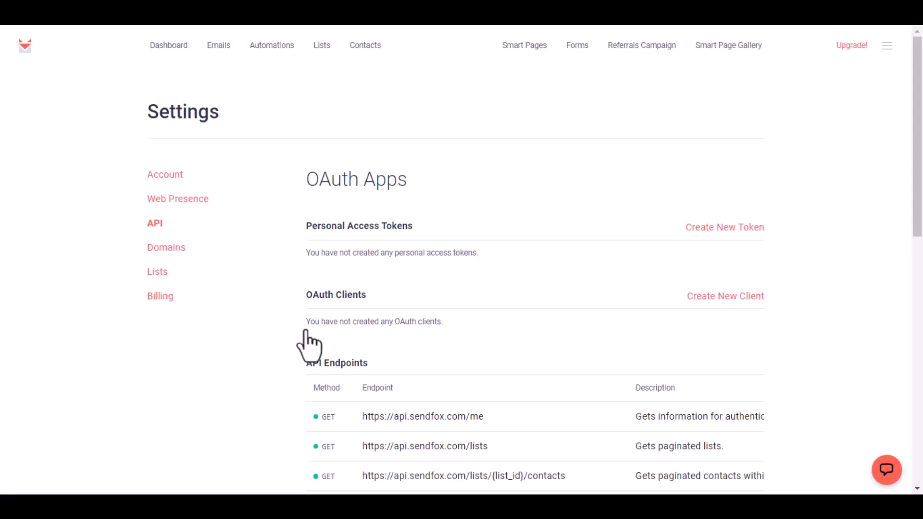
pyautogui.click(705, 228)
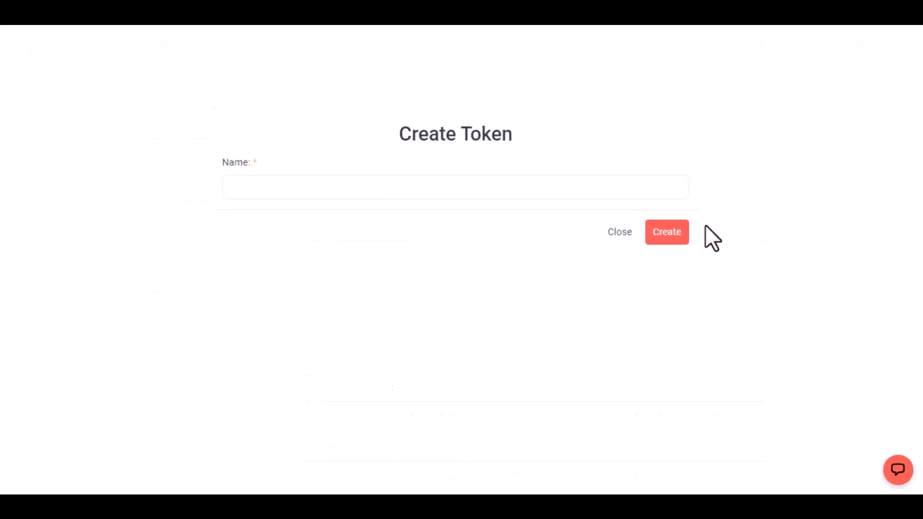
pyautogui.click(538, 191)
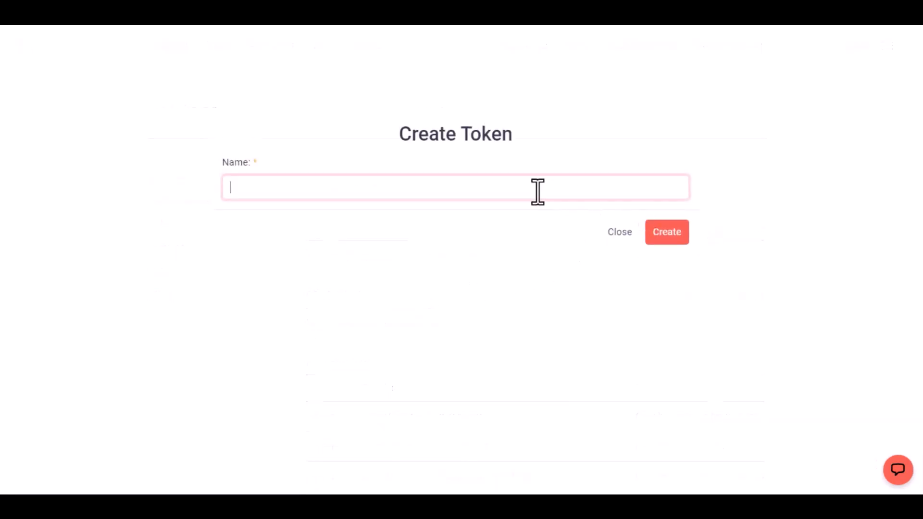
pyautogui.write('Bit Integrations')
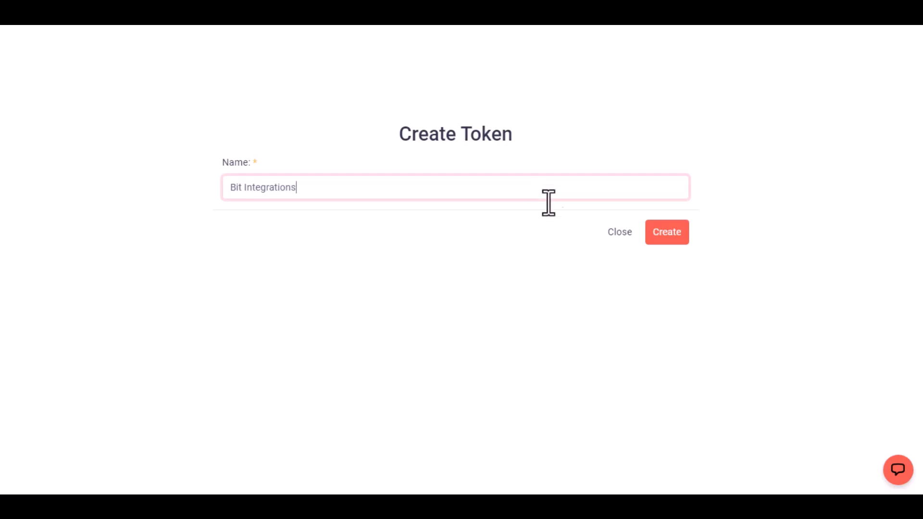
pyautogui.click(660, 234)
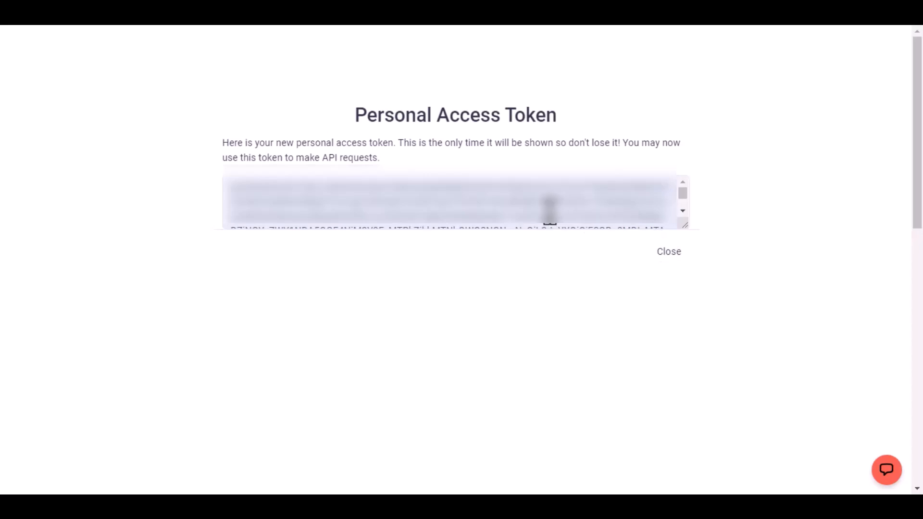
pyautogui.tripleClick(549, 210)
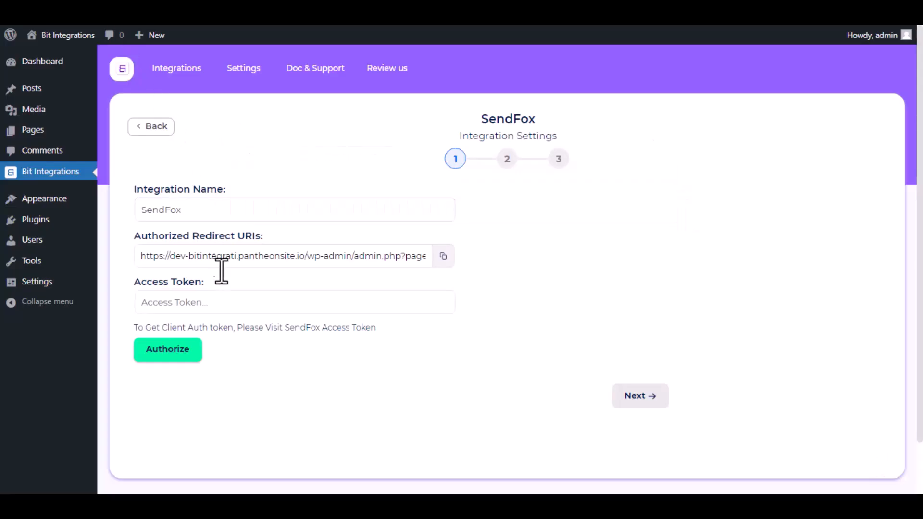
# Paste the SendFox token, authorize the connection, and proceed to step 2.
pyautogui.click(229, 306)
pyautogui.hotkey('ctrl', 'v')
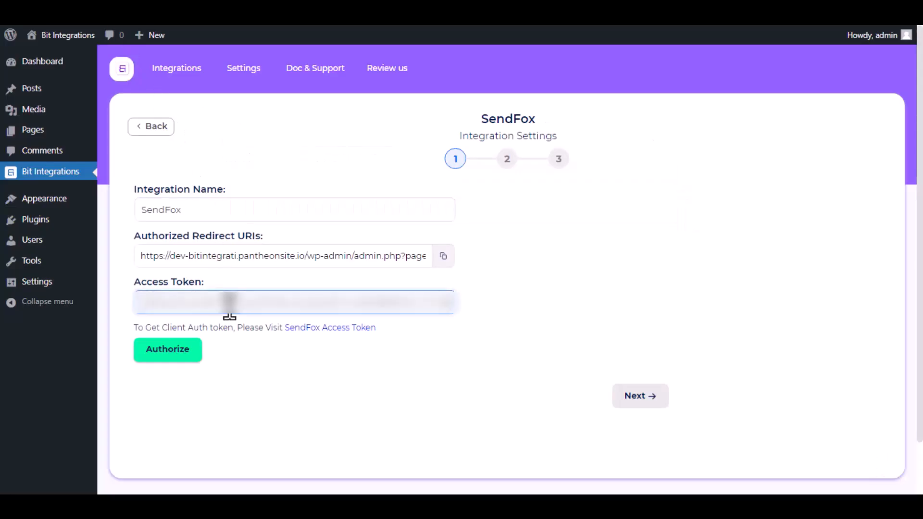
pyautogui.click(177, 356)
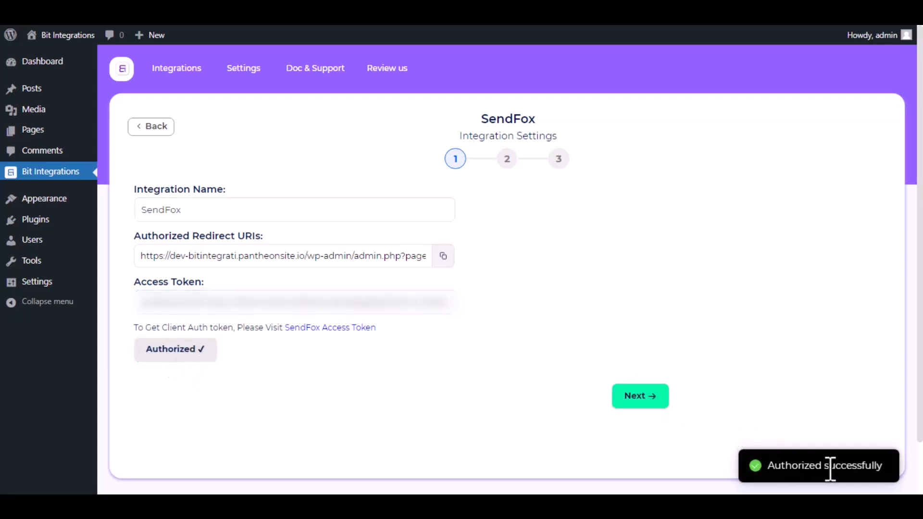
pyautogui.click(640, 397)
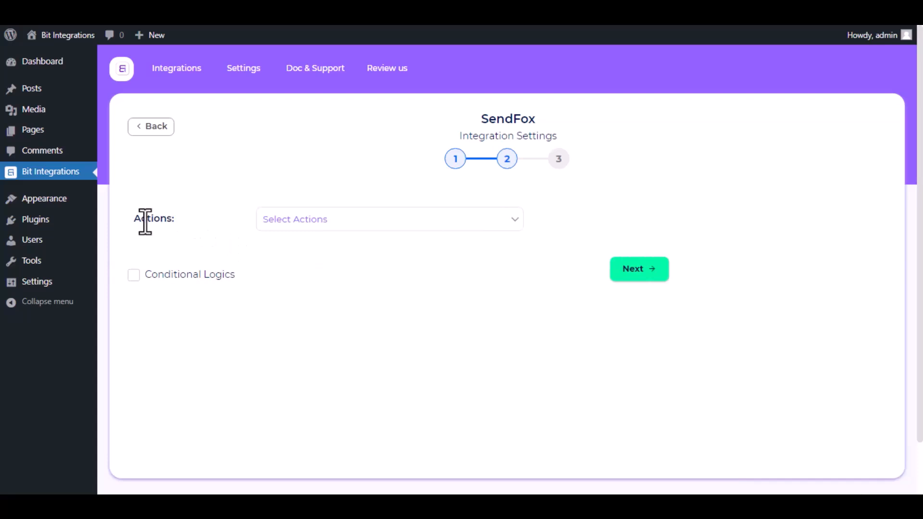
# Set the SendFox action to Create Contact and choose the Bit list.
pyautogui.click(337, 226)
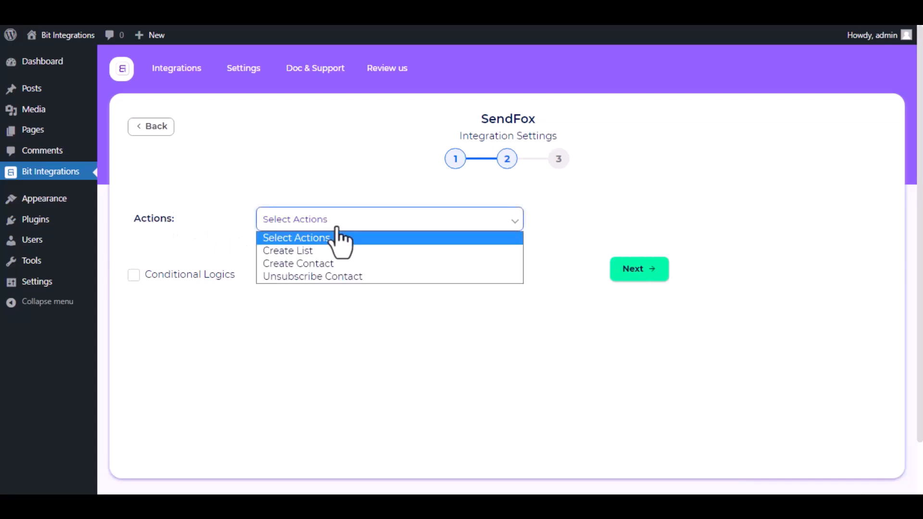
pyautogui.click(316, 262)
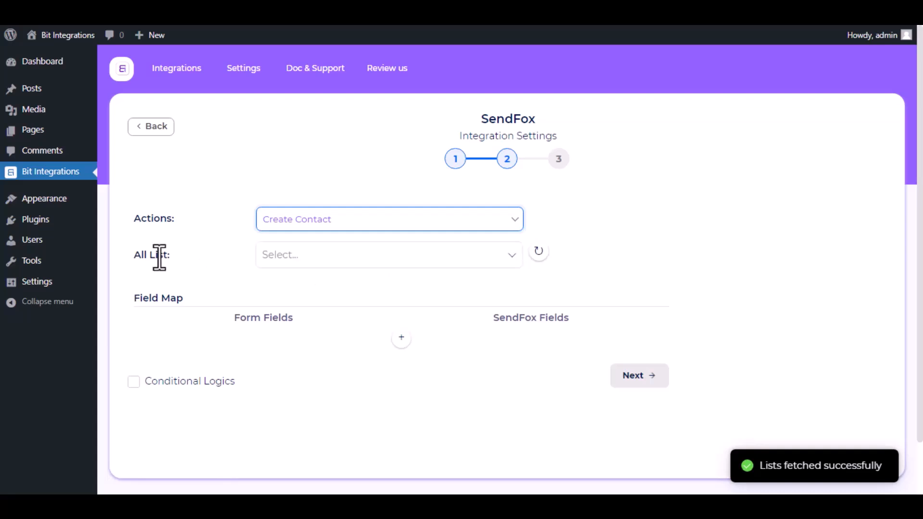
pyautogui.click(300, 253)
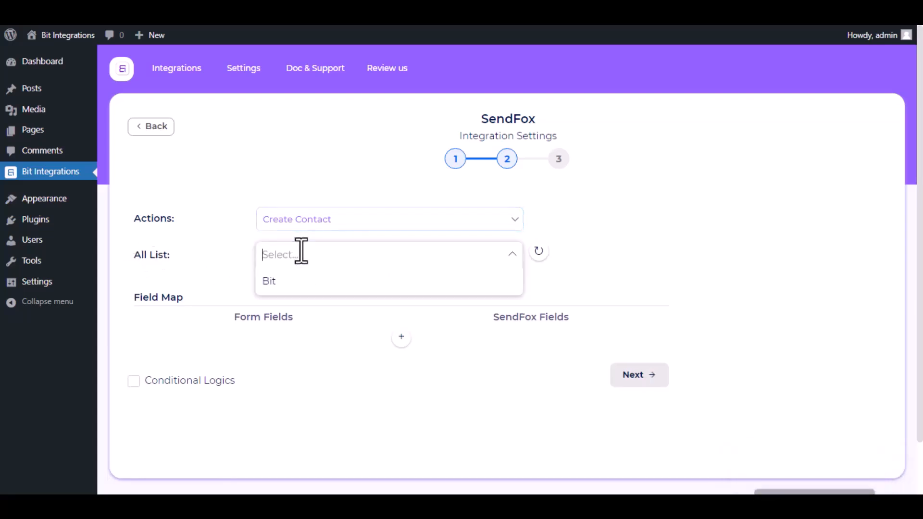
pyautogui.click(298, 284)
pyautogui.click(234, 285)
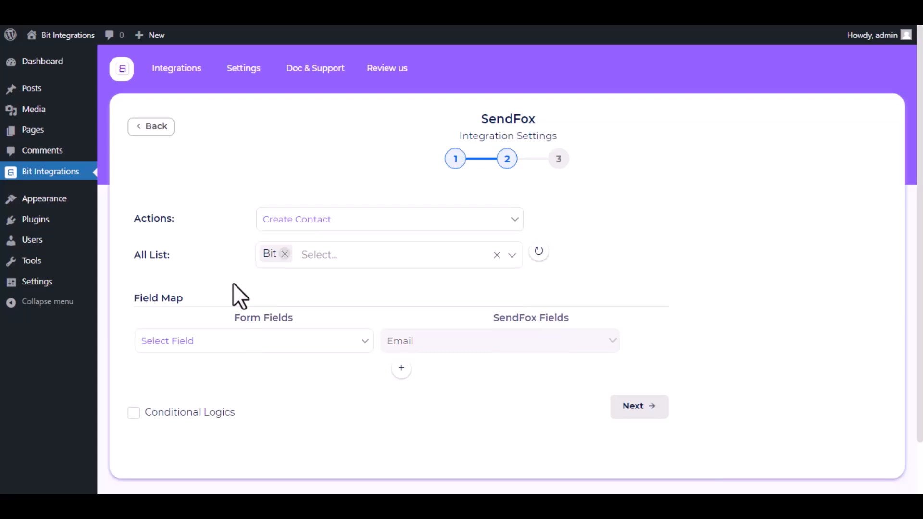
pyautogui.scroll(-2, 233, 284)
# Map the form's Email, First Name and Last Name fields to the matching SendFox fields.
pyautogui.click(233, 286)
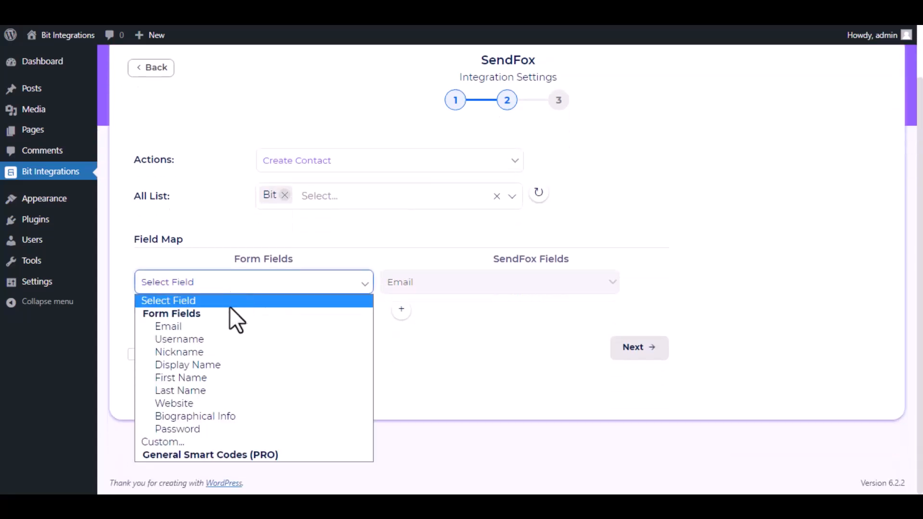
pyautogui.click(219, 326)
pyautogui.click(401, 309)
pyautogui.click(437, 313)
pyautogui.click(439, 345)
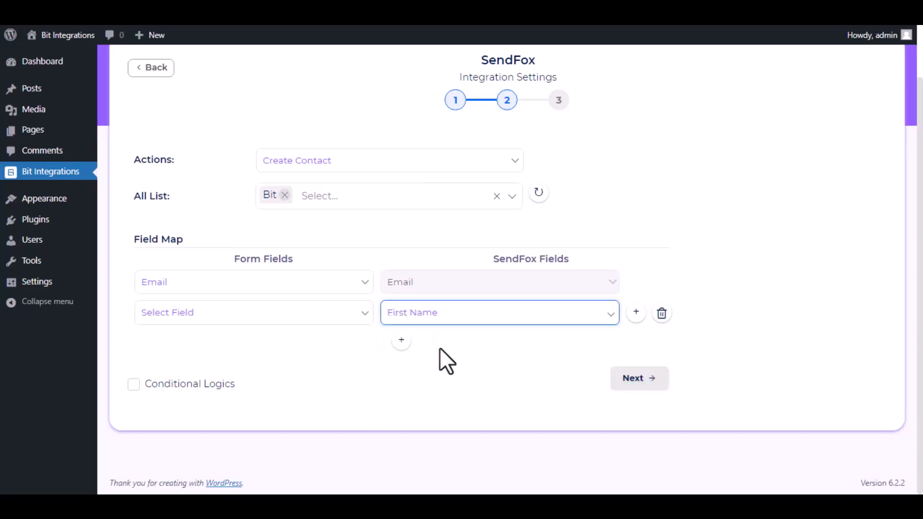
pyautogui.click(280, 319)
pyautogui.click(208, 407)
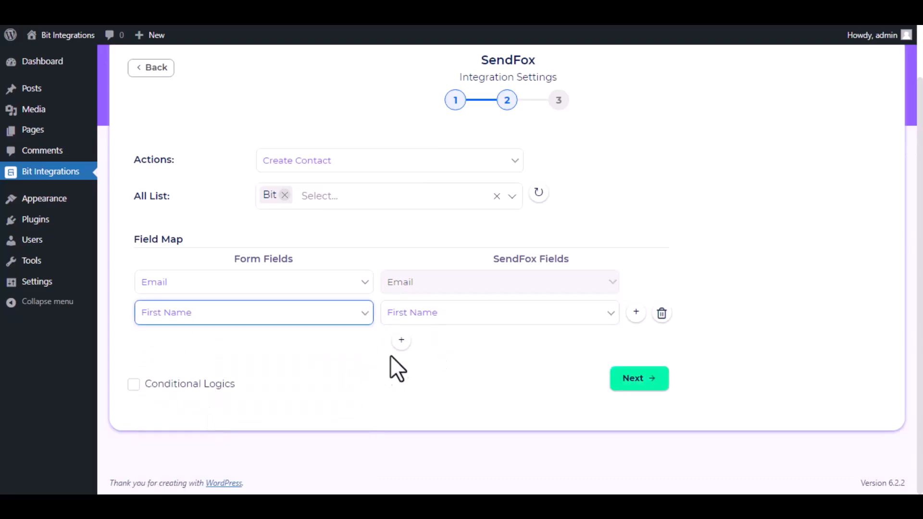
pyautogui.click(401, 340)
pyautogui.click(445, 343)
pyautogui.click(439, 388)
pyautogui.click(281, 344)
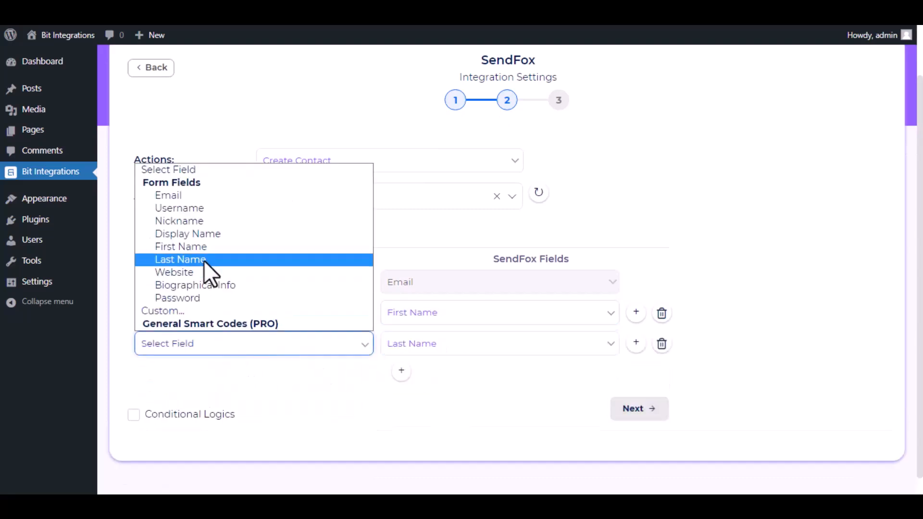
pyautogui.click(204, 259)
# Leave Conditional Logics off, then finish and save the integration.
pyautogui.scroll(-1, 333, 380)
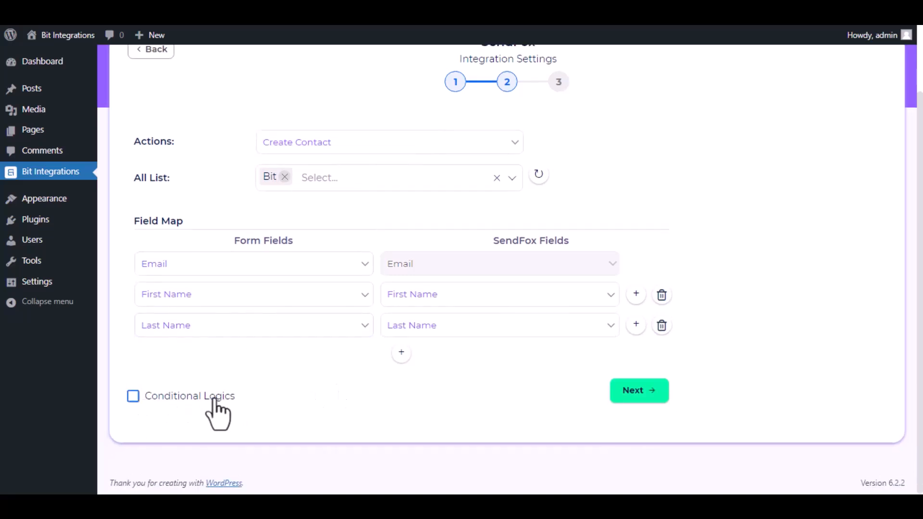
pyautogui.click(142, 401)
pyautogui.scroll(-2, 212, 357)
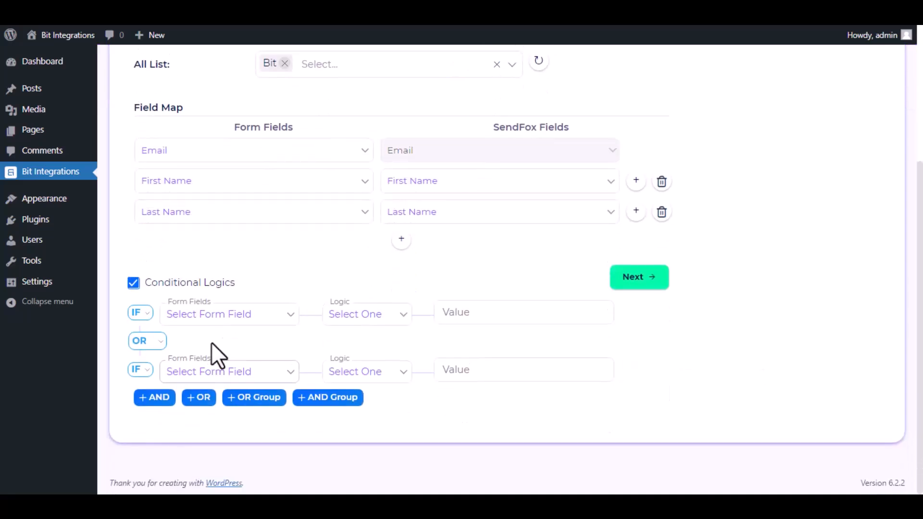
pyautogui.click(135, 284)
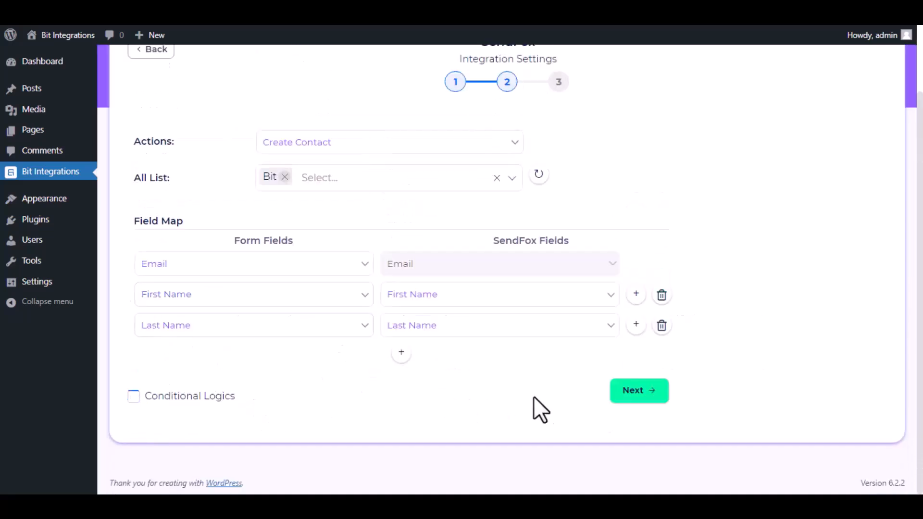
pyautogui.click(640, 392)
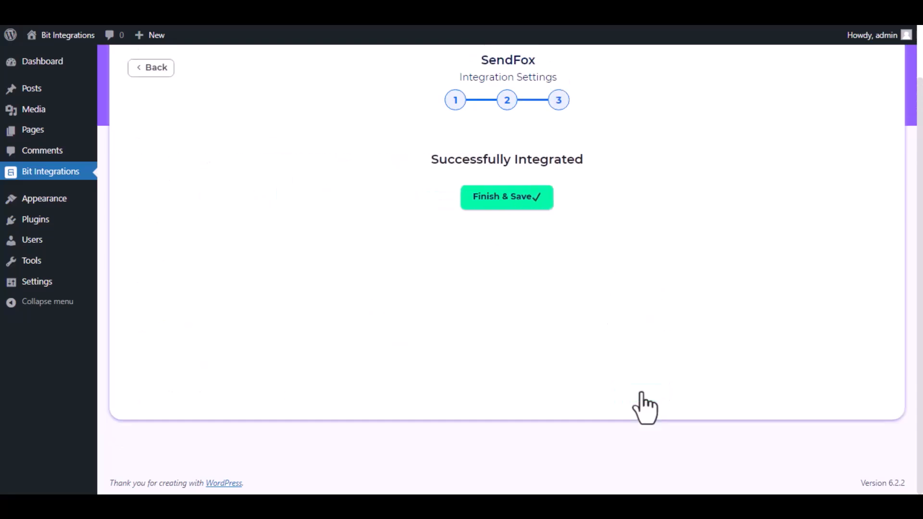
pyautogui.click(518, 199)
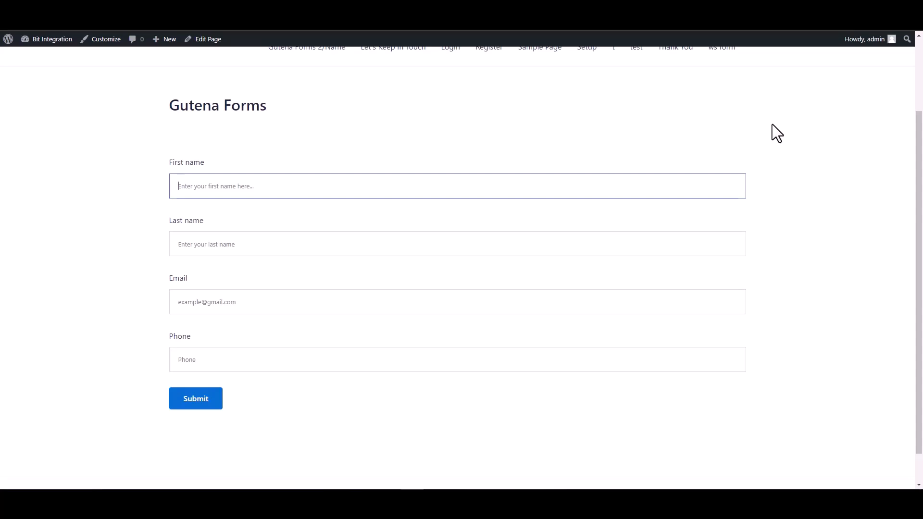
# Submit the Gutena form as 'Bit' 'Integrations' with a support e-mail and phone number.
pyautogui.write('Bit')
pyautogui.click(686, 244)
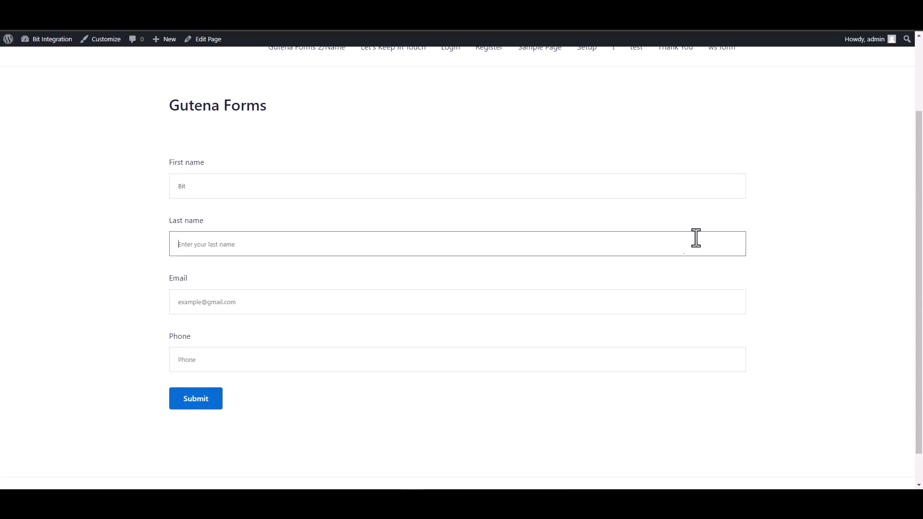
pyautogui.write('Integra')
pyautogui.press('BackSpace')
pyautogui.press('BackSpace')
pyautogui.press('BackSpace')
pyautogui.press('BackSpace')
pyautogui.press('BackSpace')
pyautogui.press('BackSpace')
pyautogui.press('BackSpace')
pyautogui.press('BackSpace')
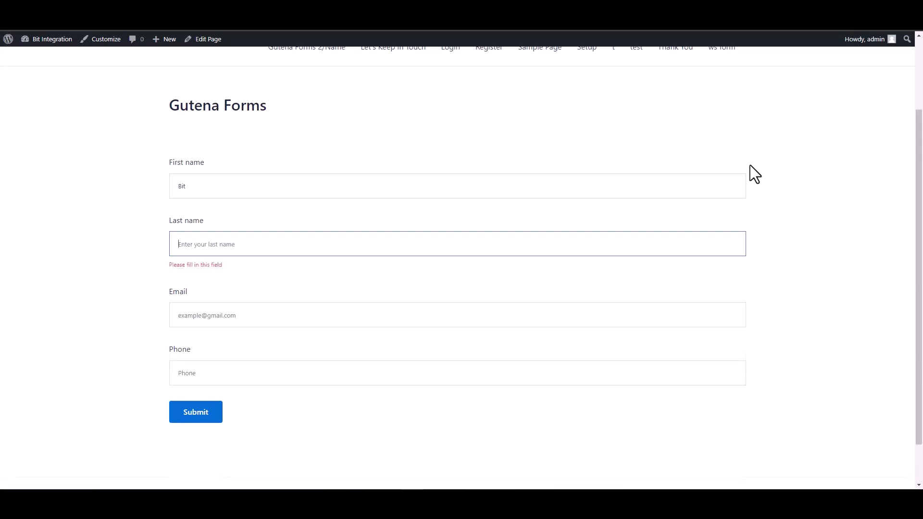
pyautogui.write('Integrations')
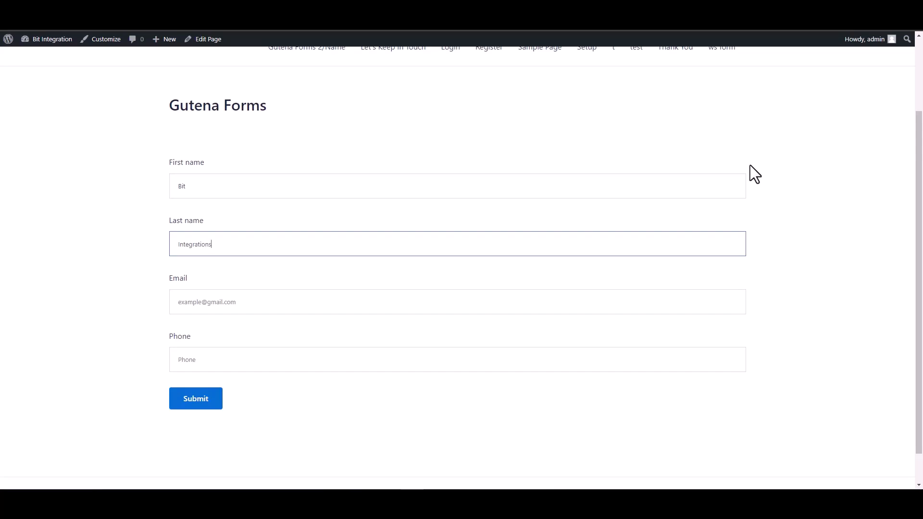
pyautogui.click(648, 308)
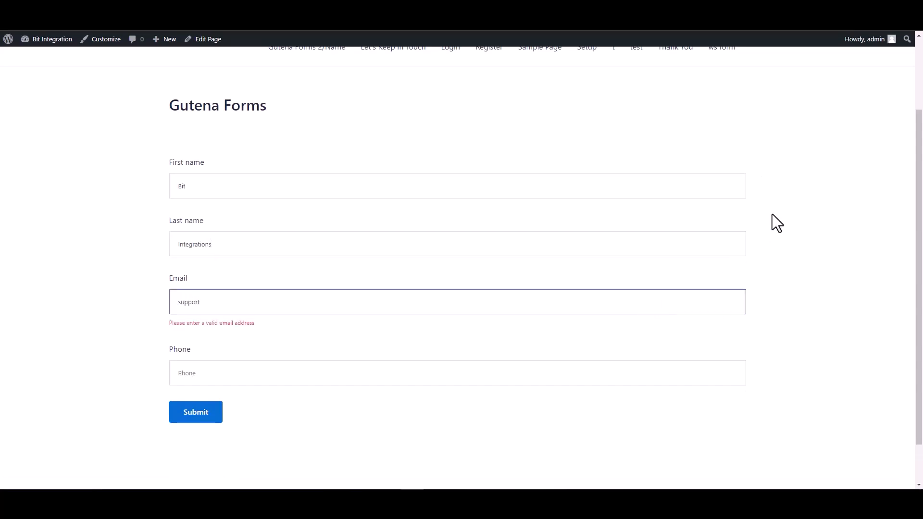
pyautogui.click(663, 360)
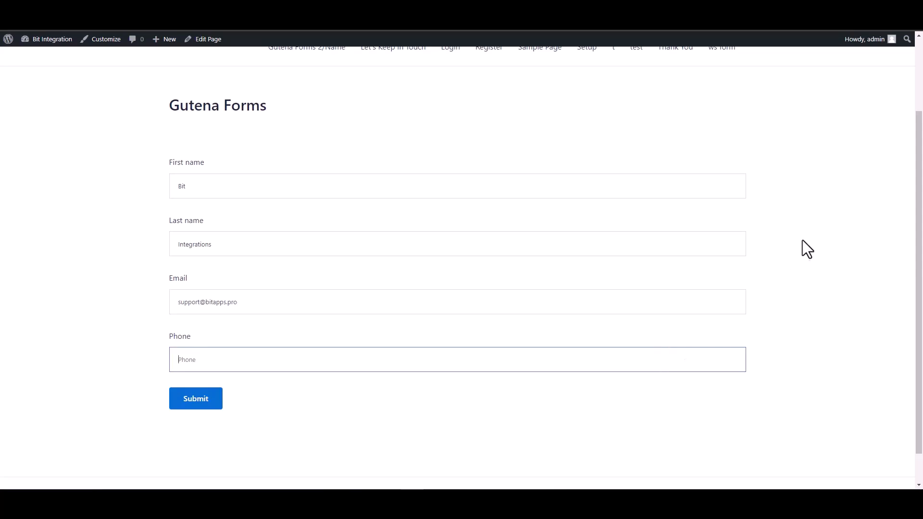
pyautogui.write('444555666')
pyautogui.click(216, 403)
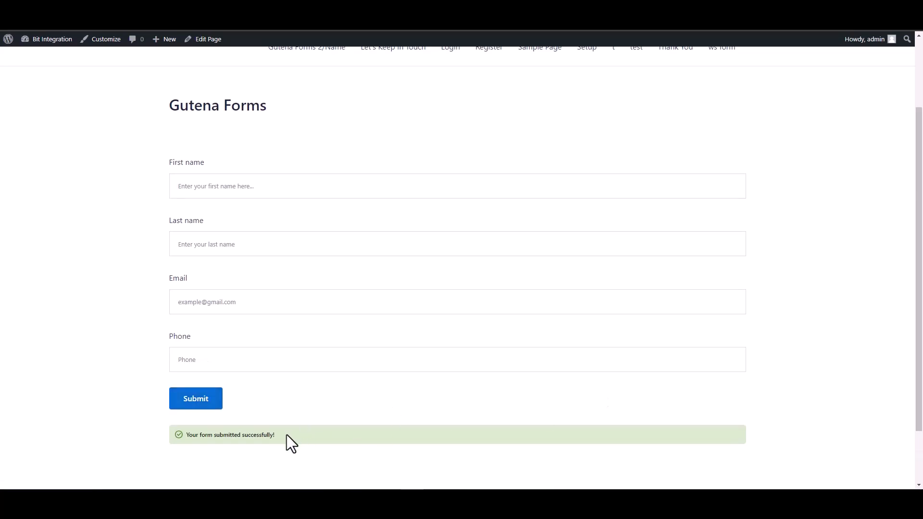
pyautogui.moveTo(287, 434); pyautogui.dragTo(188, 441)
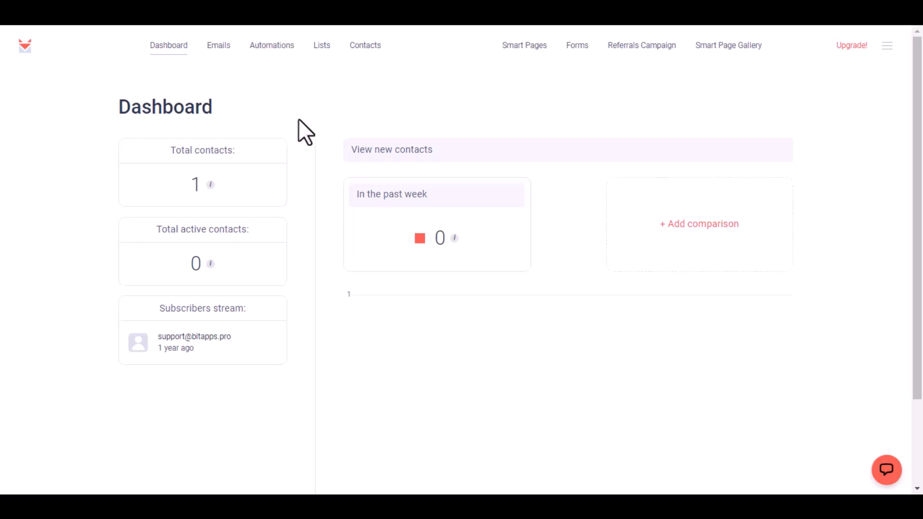
# Go to SendFox Lists and open the Bit list's contacts.
pyautogui.click(317, 48)
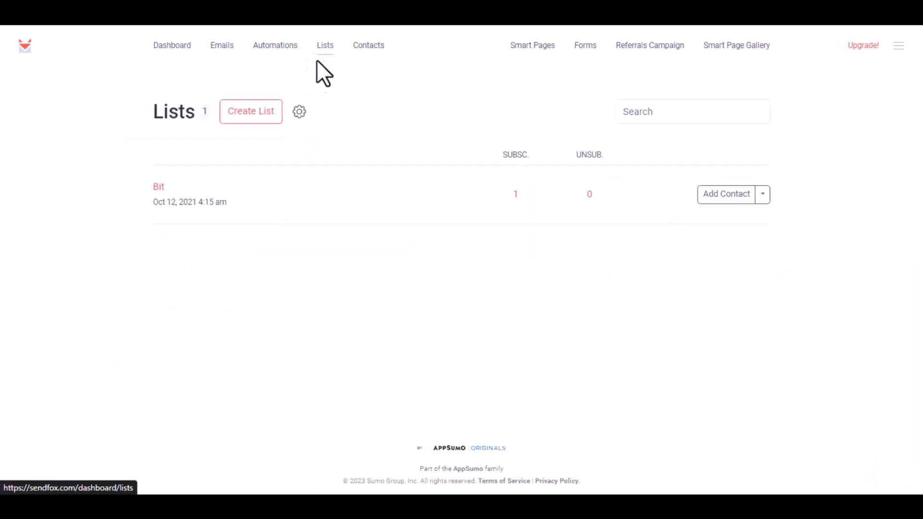
pyautogui.click(159, 188)
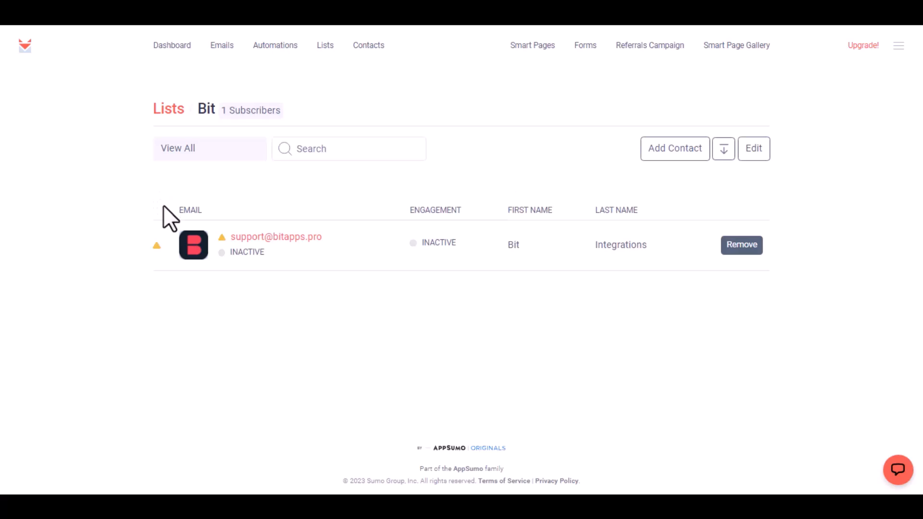